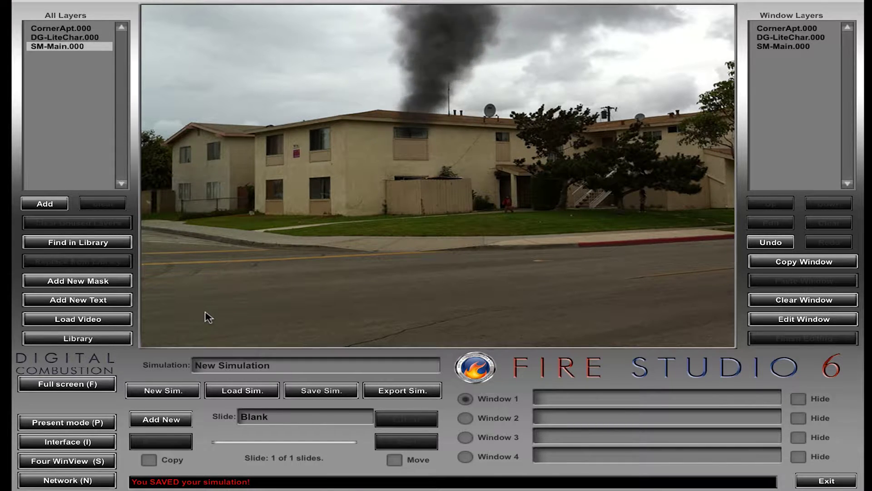
# - Save the apartment-fire simulation as Sim1.dcs in the Exported Sims folder
pyautogui.click(328, 397)
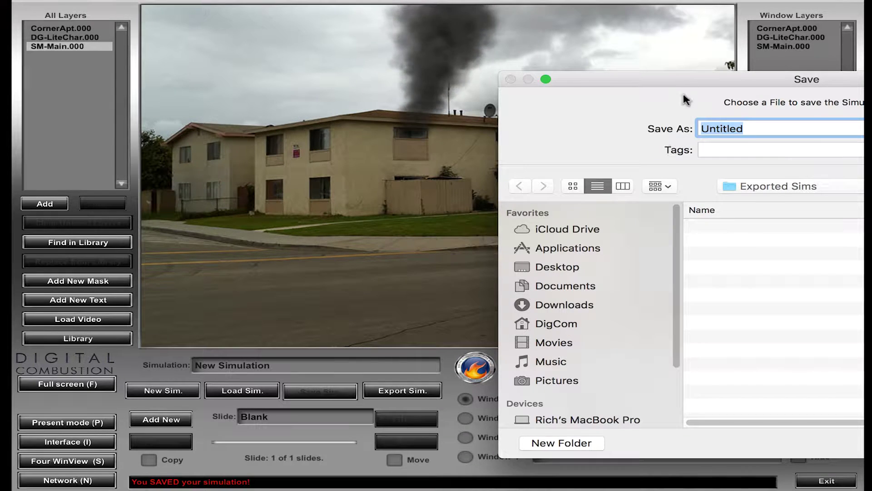
pyautogui.moveTo(681, 84); pyautogui.dragTo(544, 73)
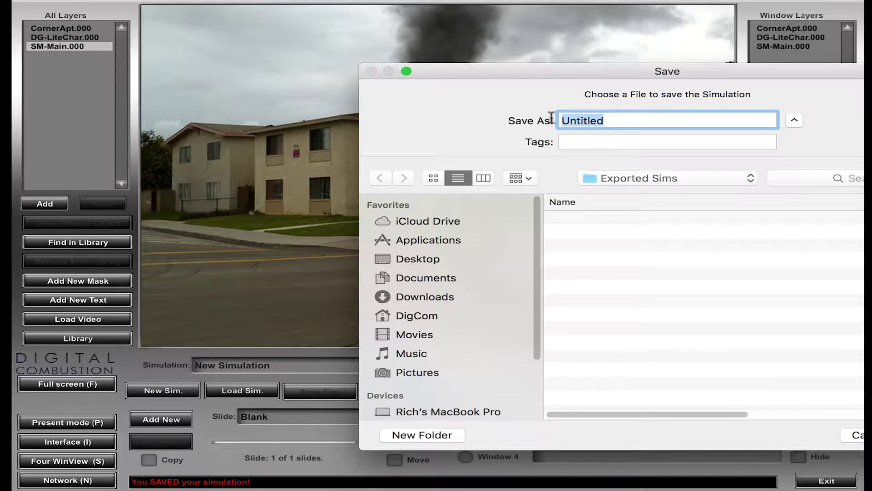
pyautogui.write('Sim1')
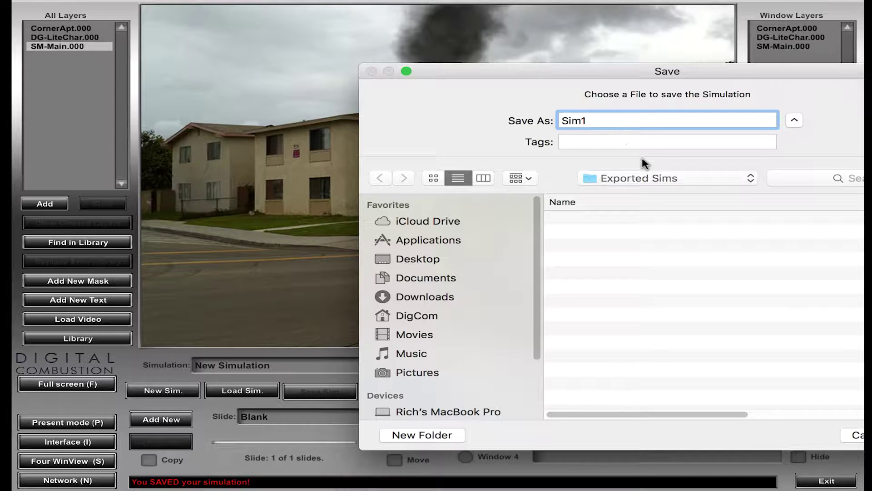
pyautogui.press('Return')
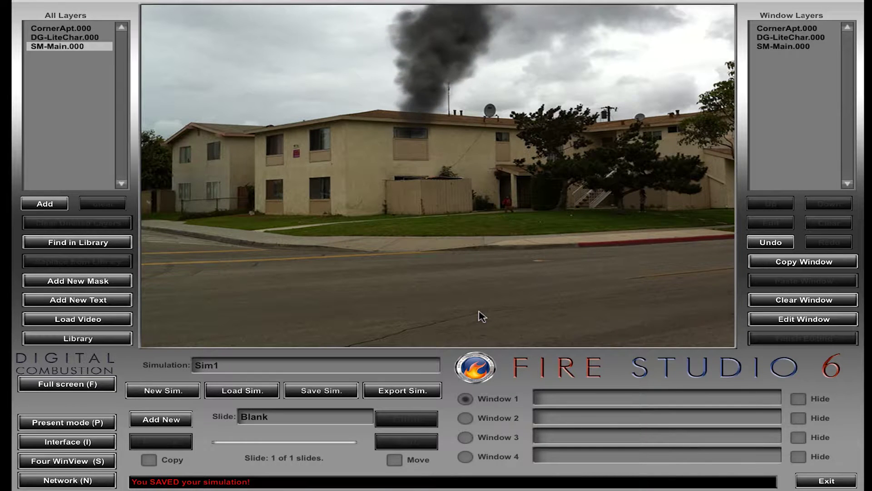
pyautogui.click(321, 392)
pyautogui.moveTo(642, 75); pyautogui.dragTo(555, 67)
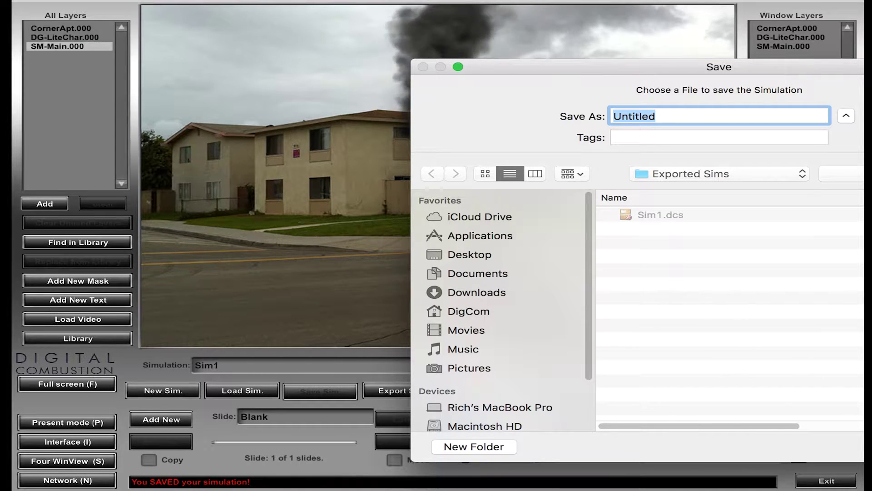
pyautogui.press('Escape')
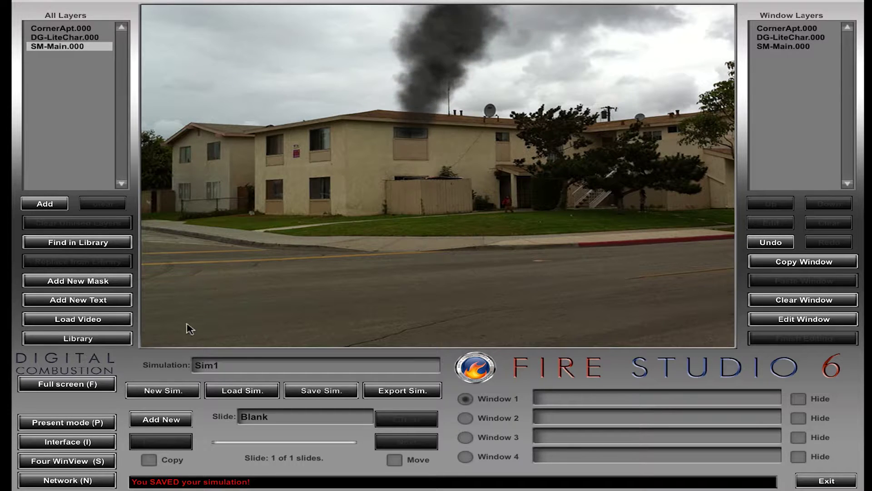
# - Add NY2.jpg from the New Backgrounds library as the brick corner-building background
pyautogui.click(104, 342)
pyautogui.moveTo(326, 390); pyautogui.dragTo(328, 407)
pyautogui.click(258, 428)
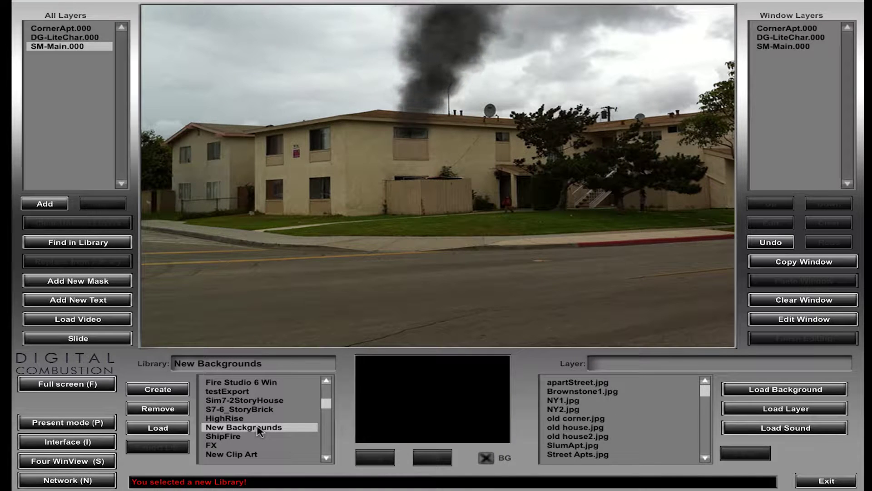
pyautogui.click(570, 411)
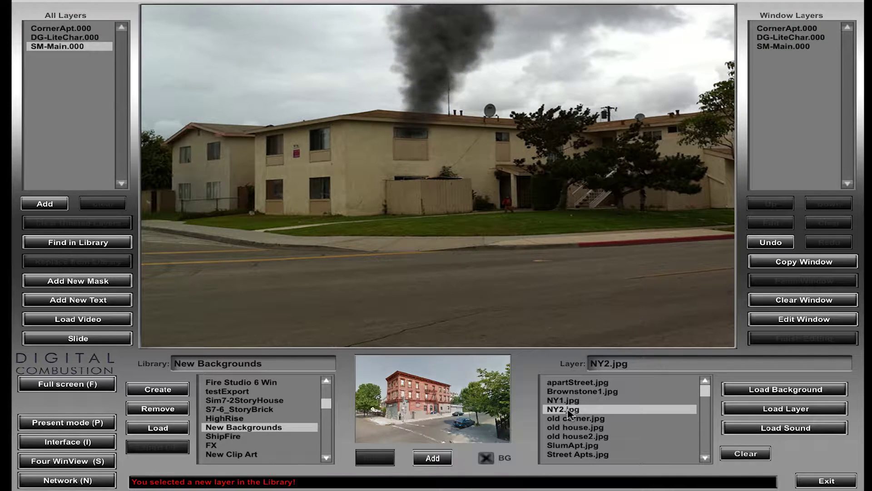
pyautogui.click(431, 459)
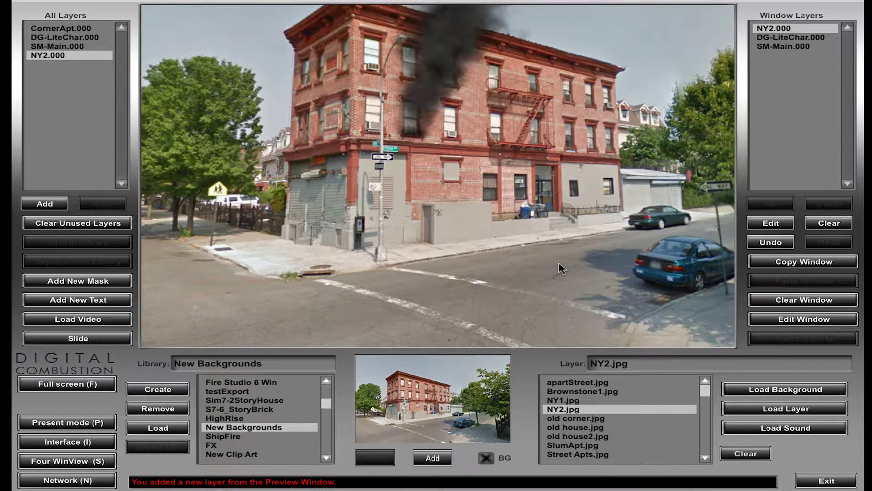
pyautogui.click(94, 339)
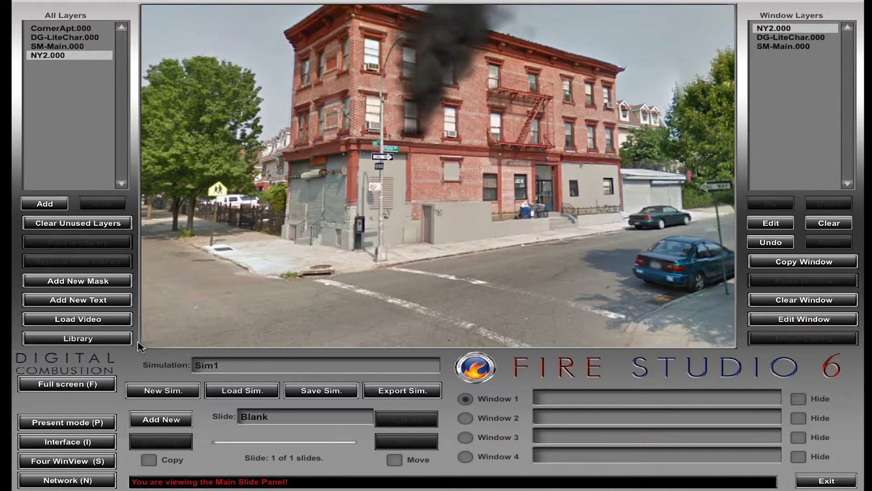
pyautogui.click(346, 389)
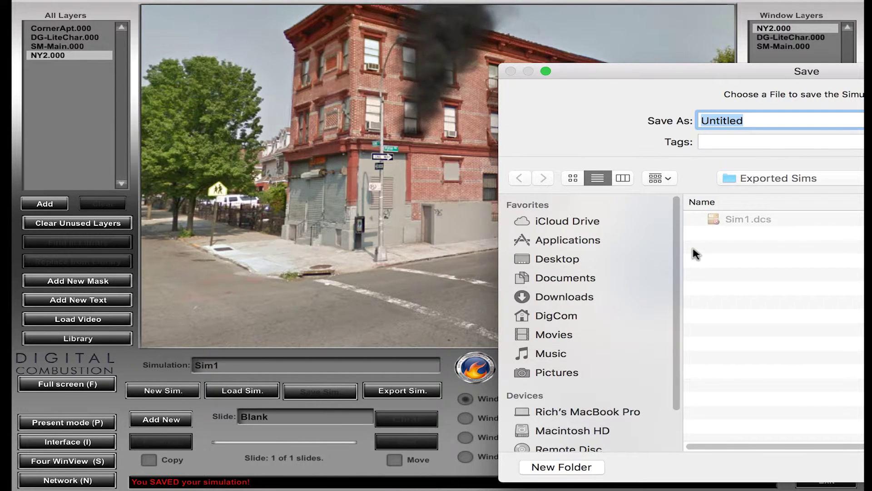
# - Save the NY2 brick-building smoke simulation under the name Sim2
pyautogui.write('Sim2')
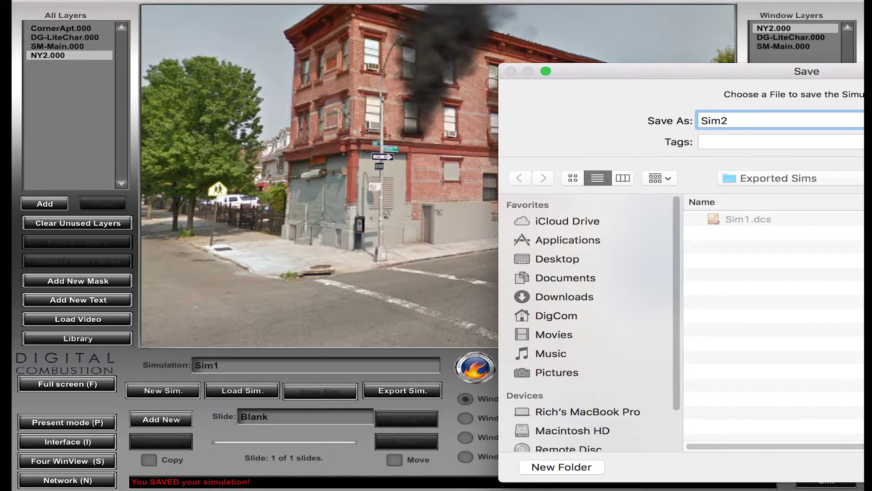
pyautogui.press('Return')
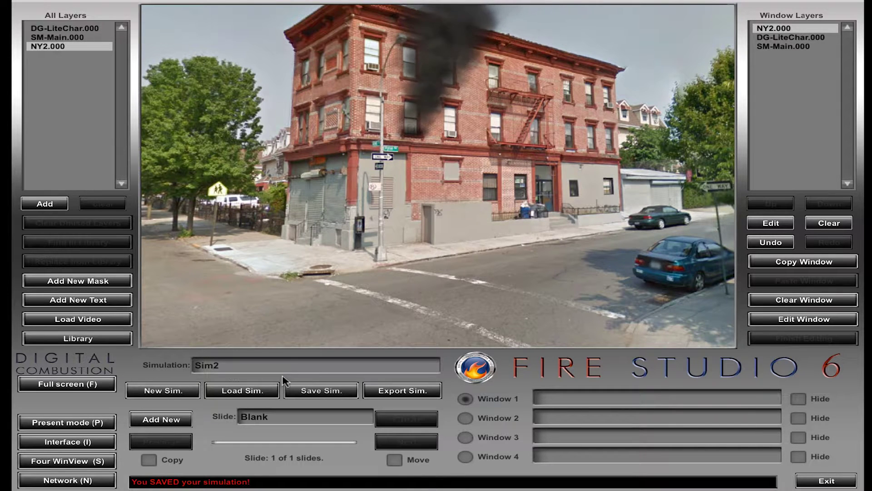
pyautogui.click(321, 391)
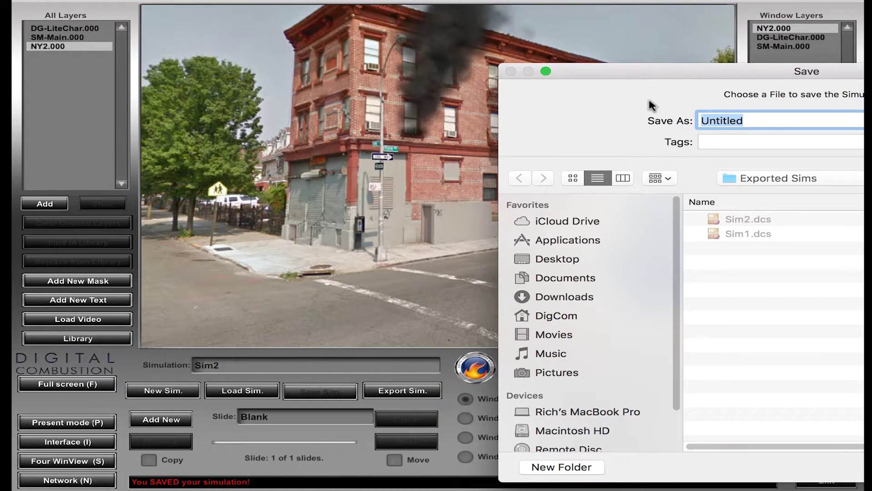
pyautogui.moveTo(650, 75); pyautogui.dragTo(458, 72)
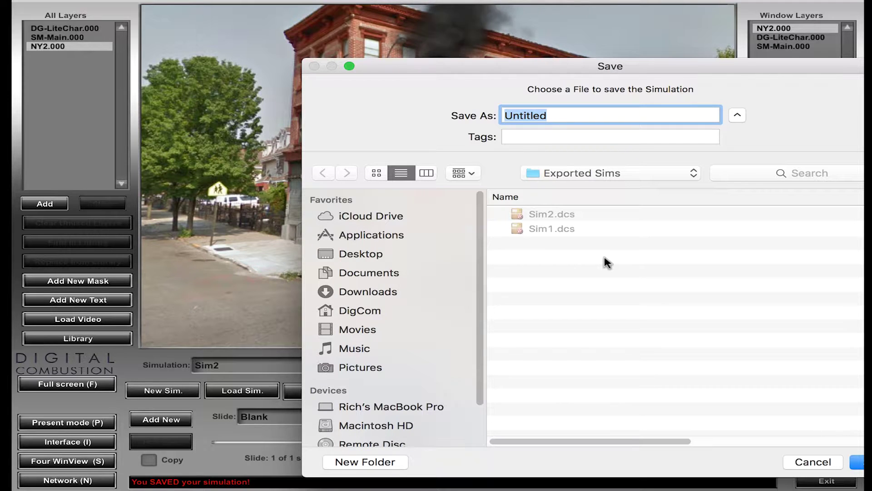
pyautogui.click(814, 462)
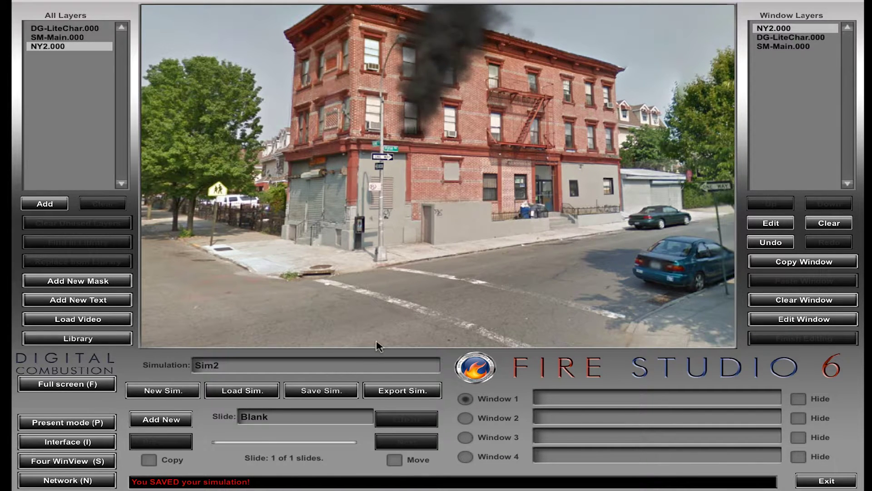
pyautogui.click(327, 399)
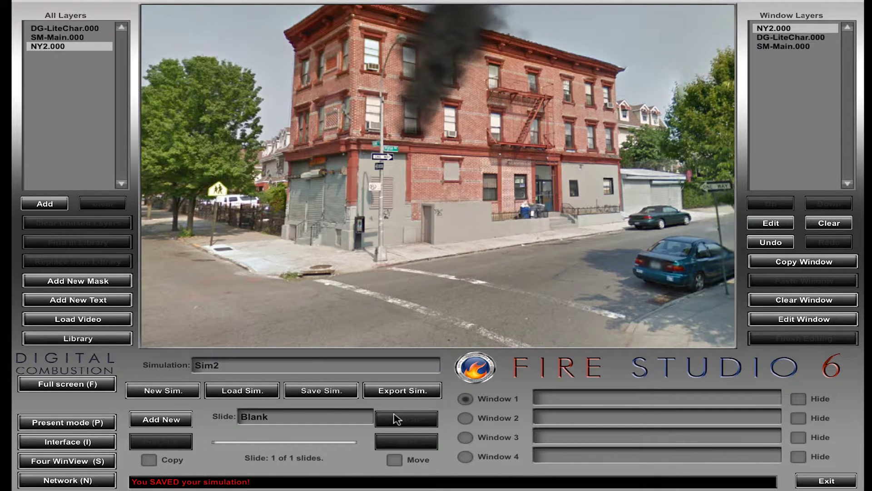
# - Export the brick-building simulation to Exported Sims as Sim2Export.dcs and .lbr
pyautogui.click(403, 395)
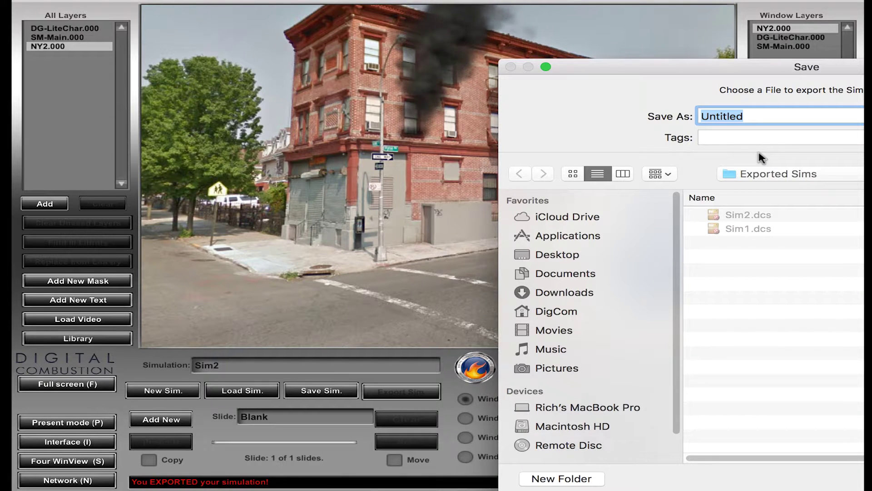
pyautogui.write('Si')
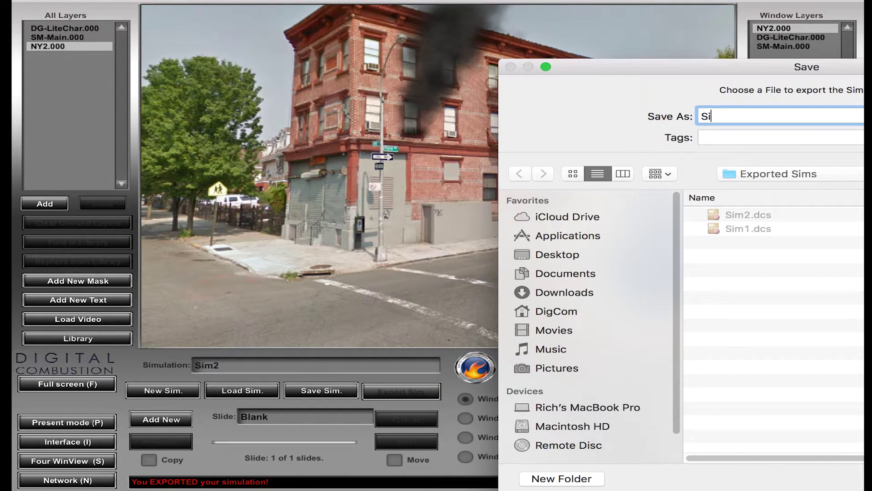
pyautogui.write('m2')
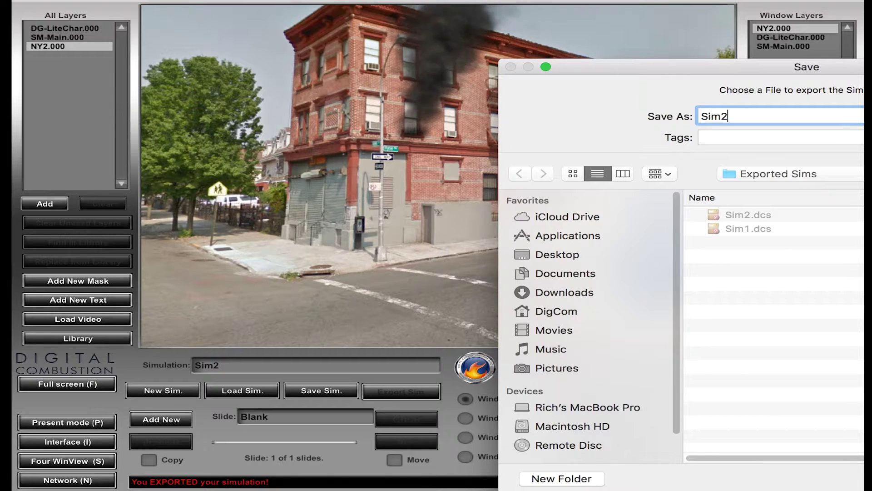
pyautogui.write('E')
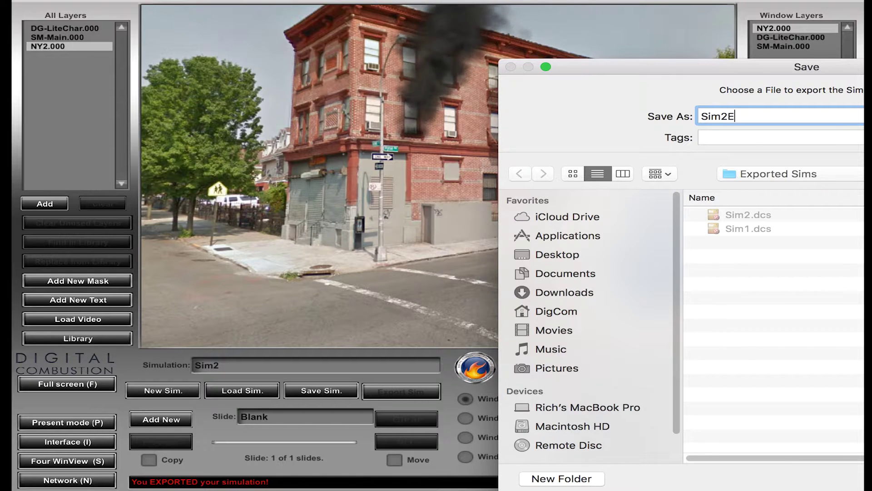
pyautogui.write('xport')
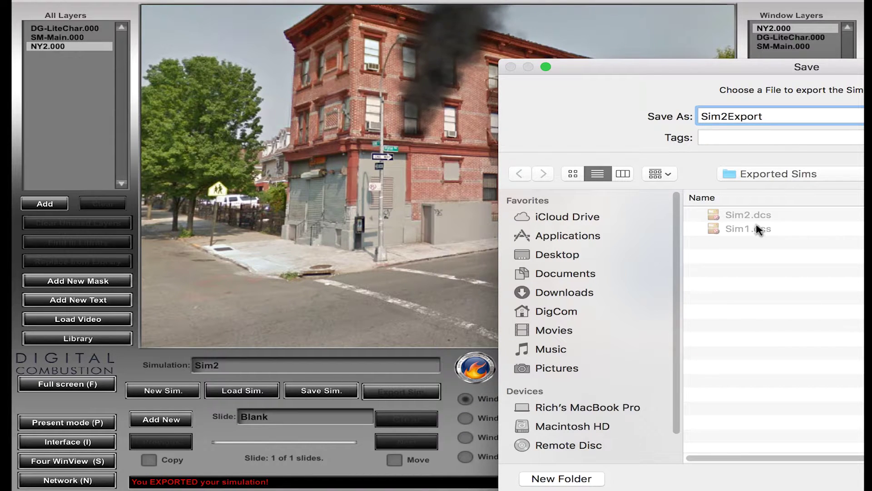
pyautogui.press('Return')
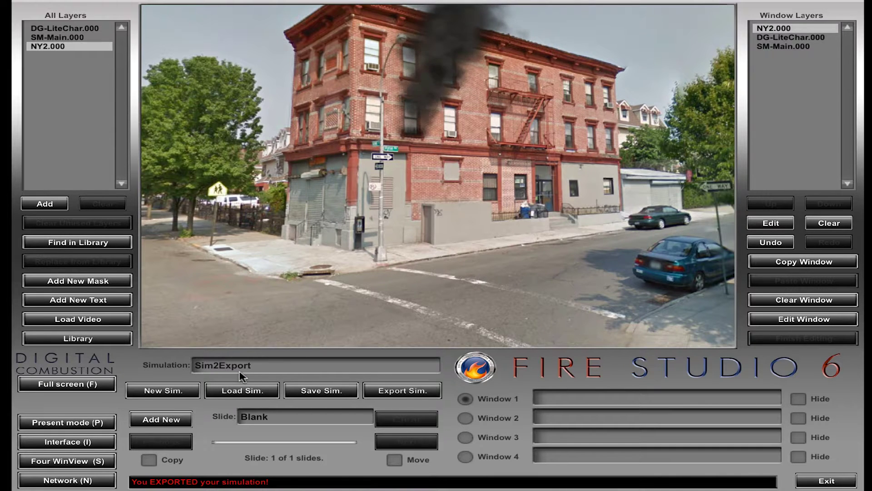
pyautogui.click(319, 390)
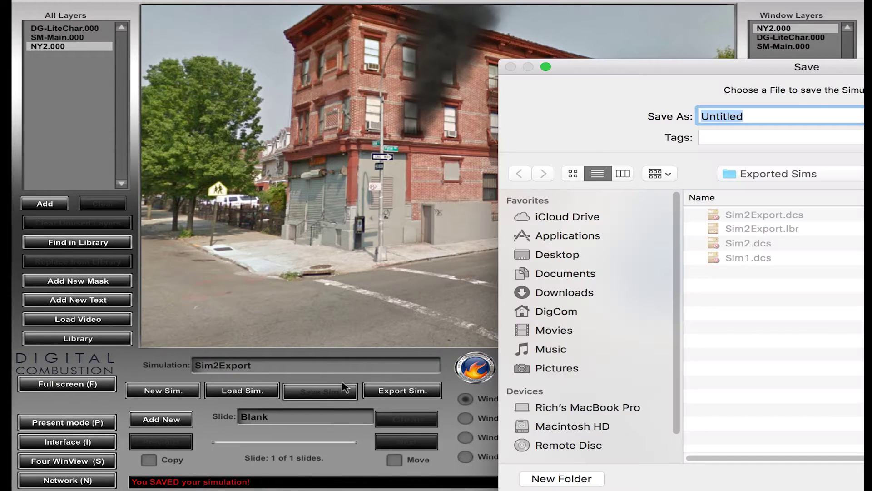
pyautogui.moveTo(599, 65); pyautogui.dragTo(472, 55)
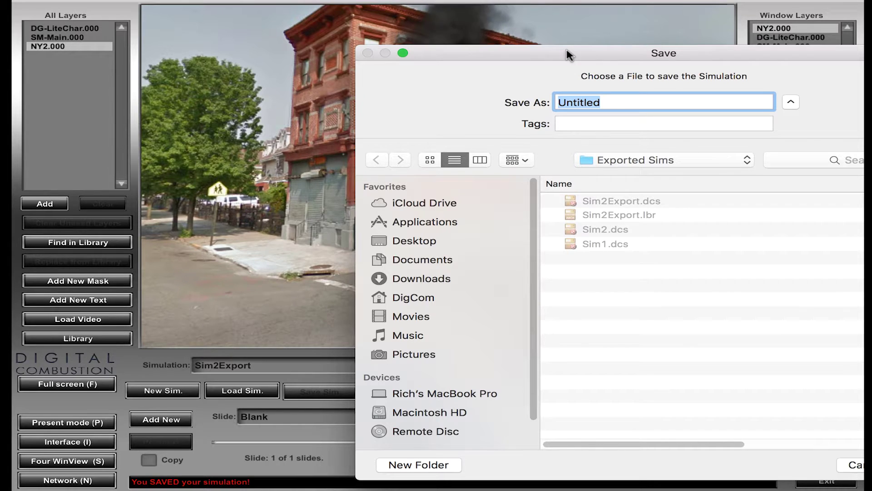
pyautogui.moveTo(567, 53); pyautogui.dragTo(498, 47)
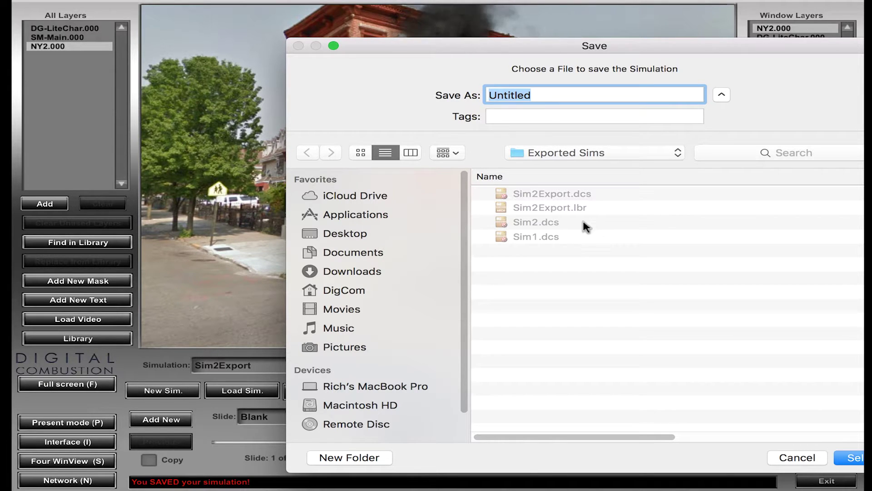
pyautogui.click(794, 456)
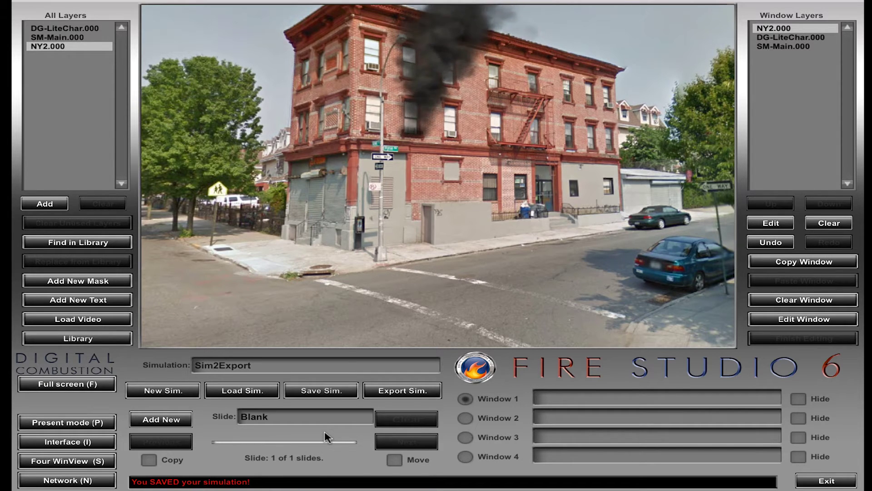
pyautogui.click(395, 393)
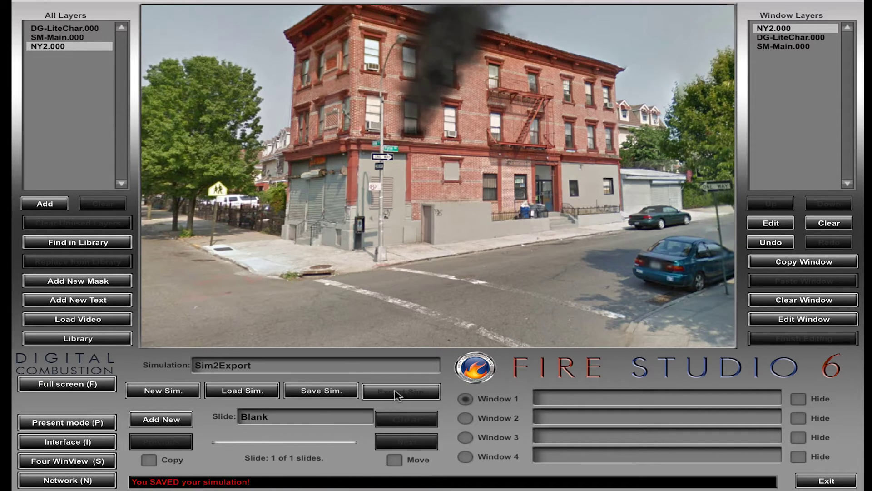